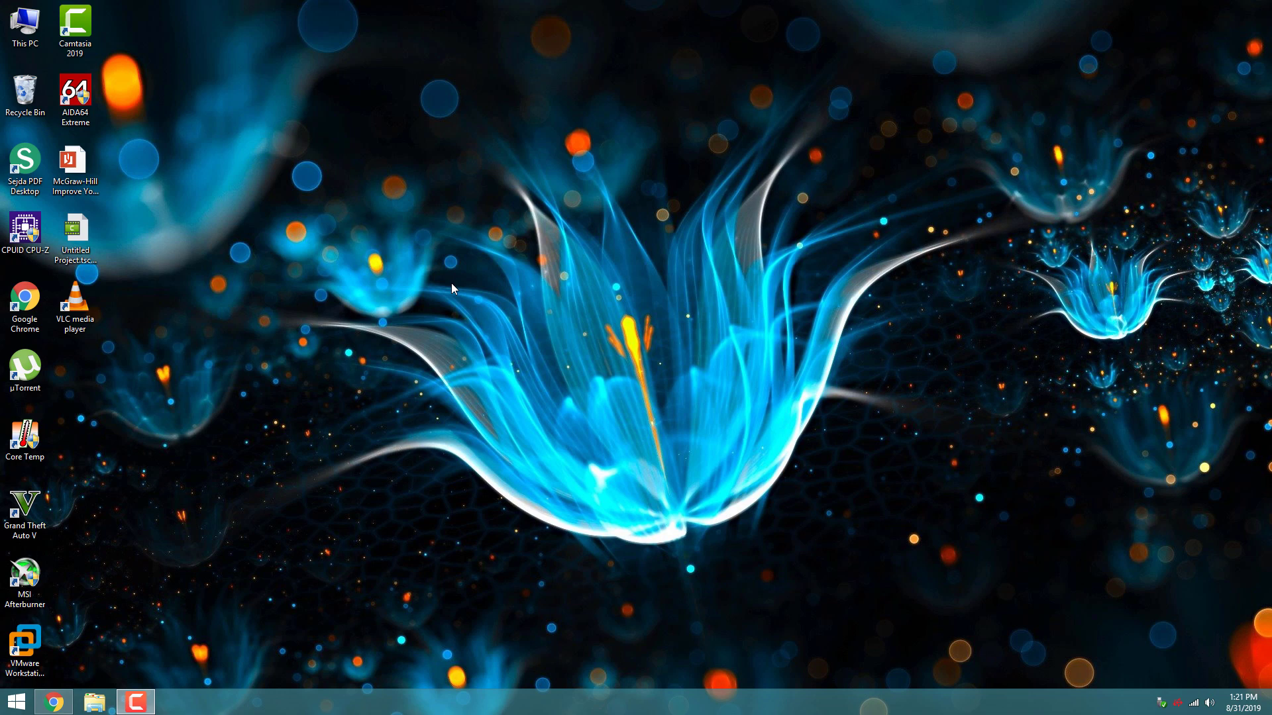
Launch VLC from the desktop shortcut and close the Privacy and Network Access Policy notice
double_click(75, 303)
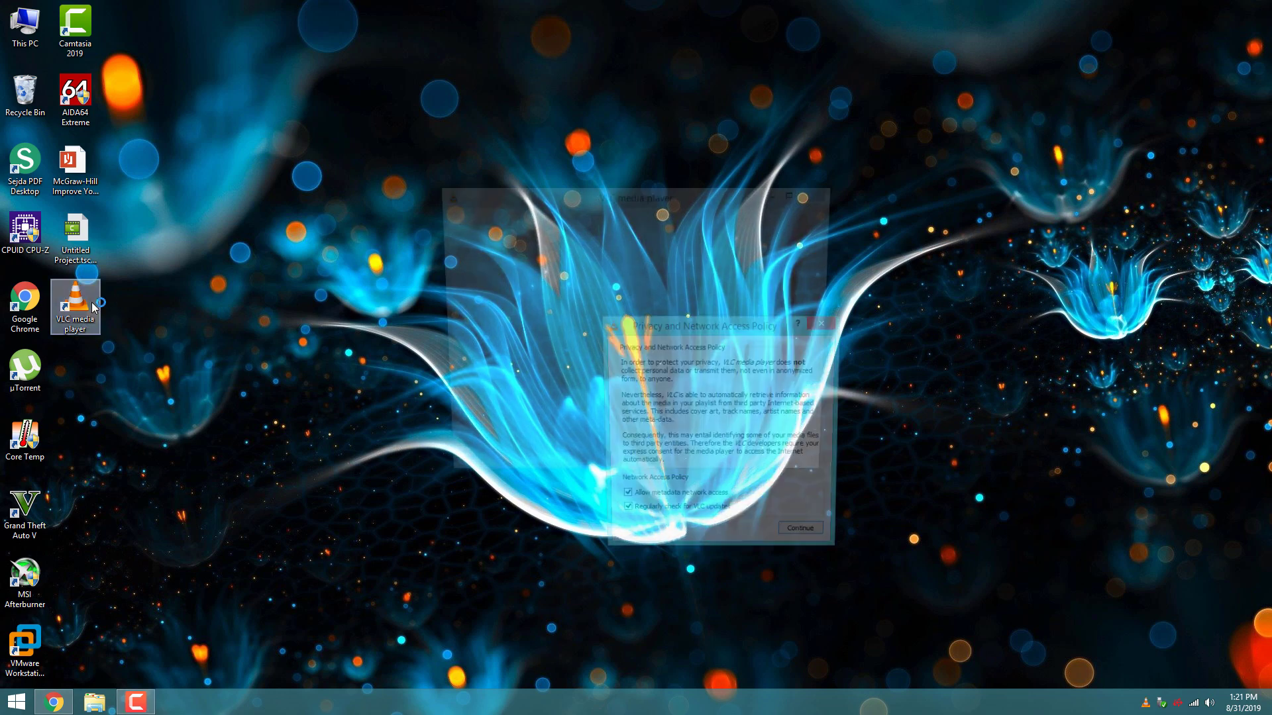
left_click(824, 322)
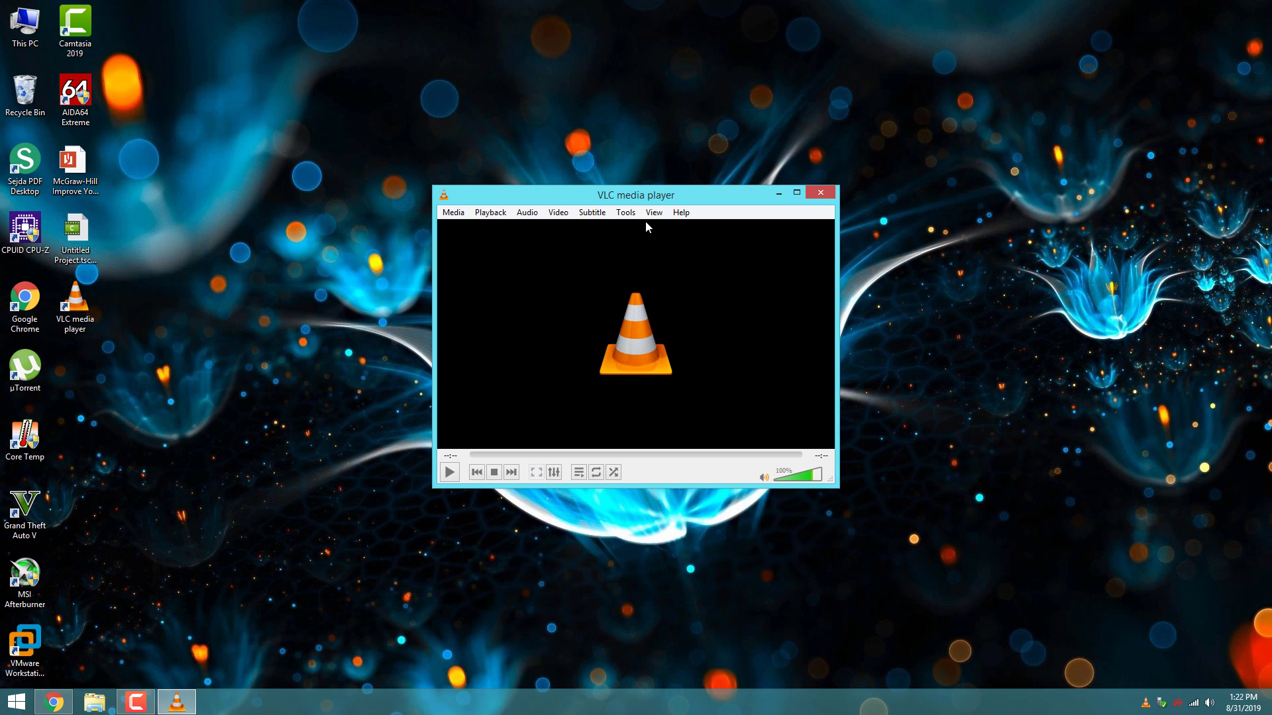
Run Help > Check for Updates and accept downloading VLC version 3.0.8
left_click(681, 218)
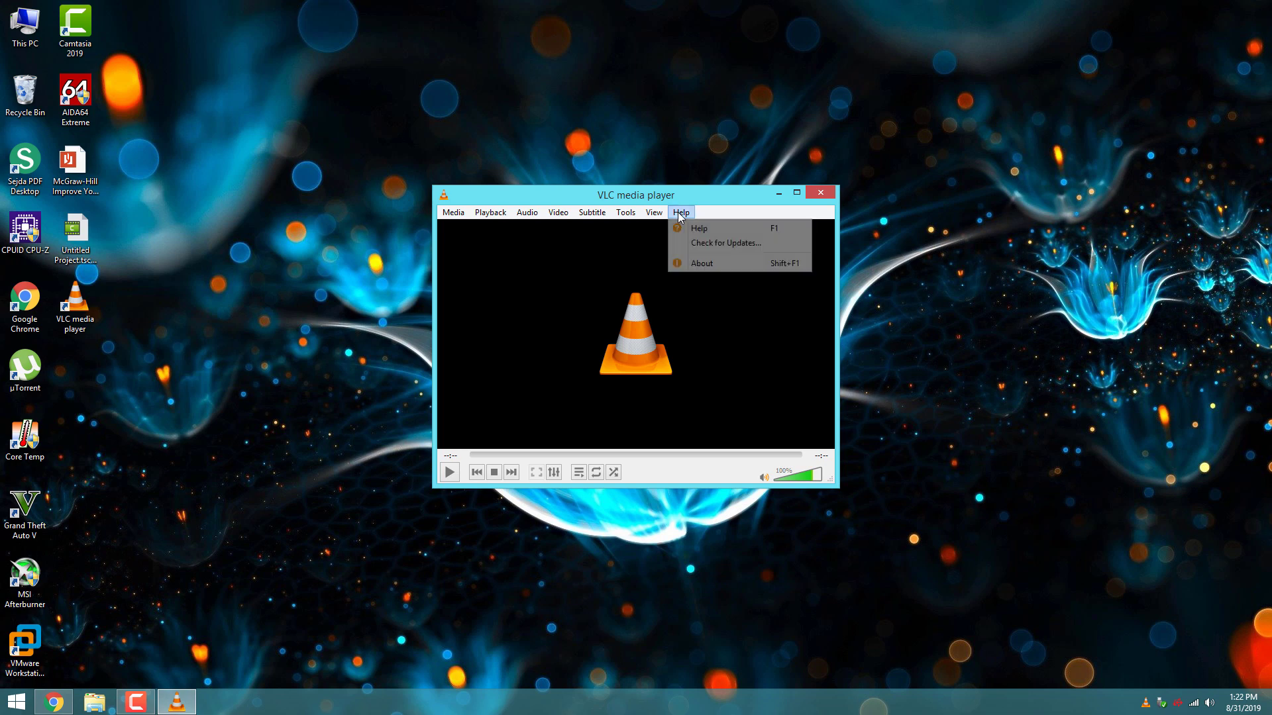
left_click(692, 244)
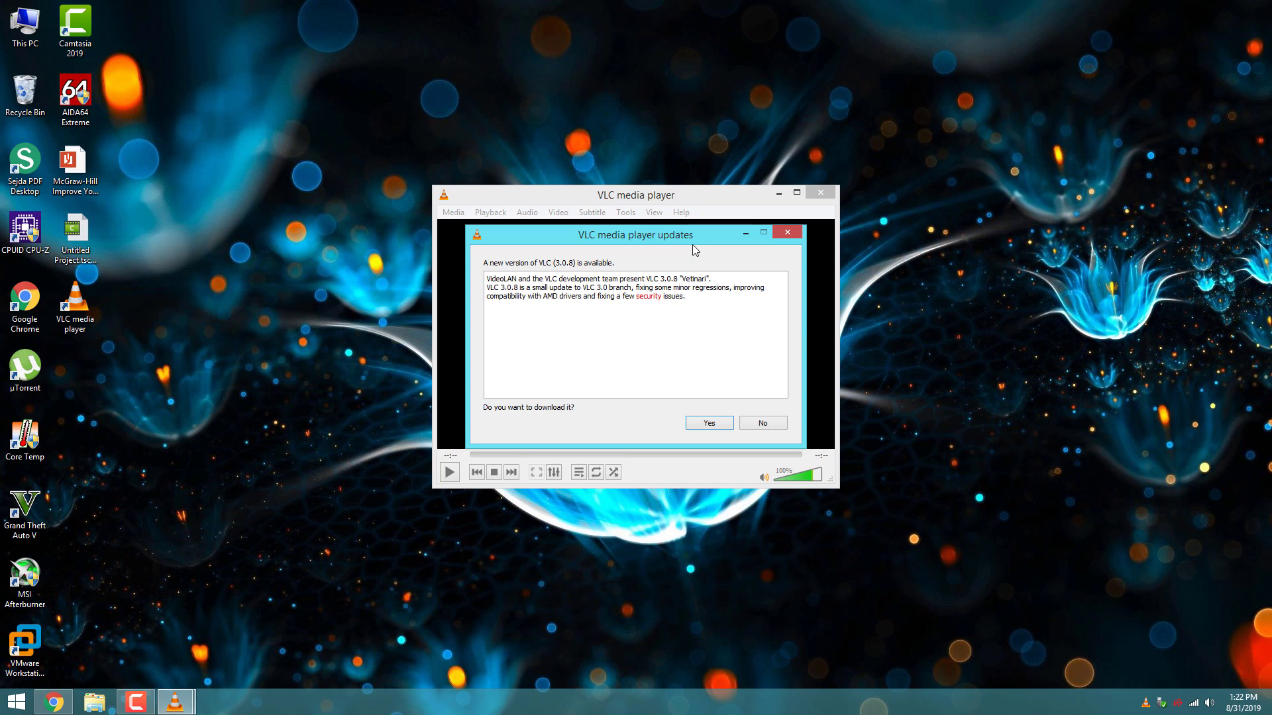
left_click(709, 423)
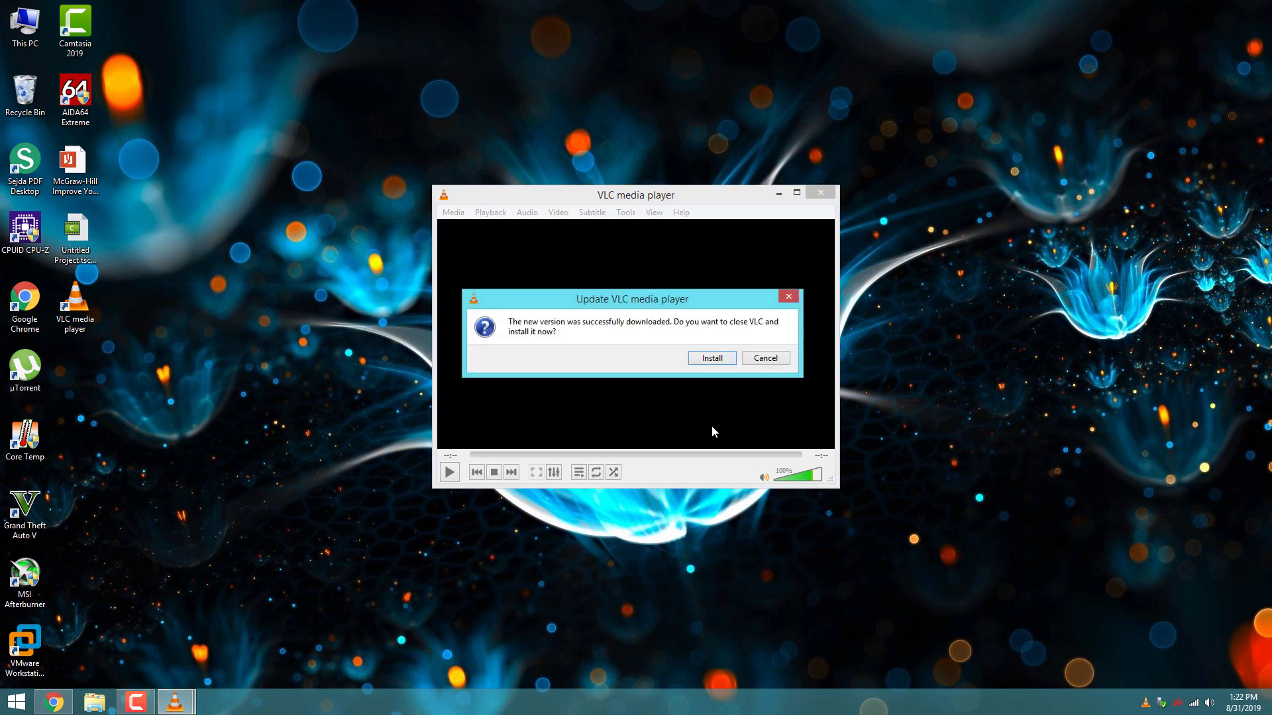
Install VLC 3.0.8 with 'Upgrade VLC using previous settings', then finish with Run VLC checked
left_click(716, 359)
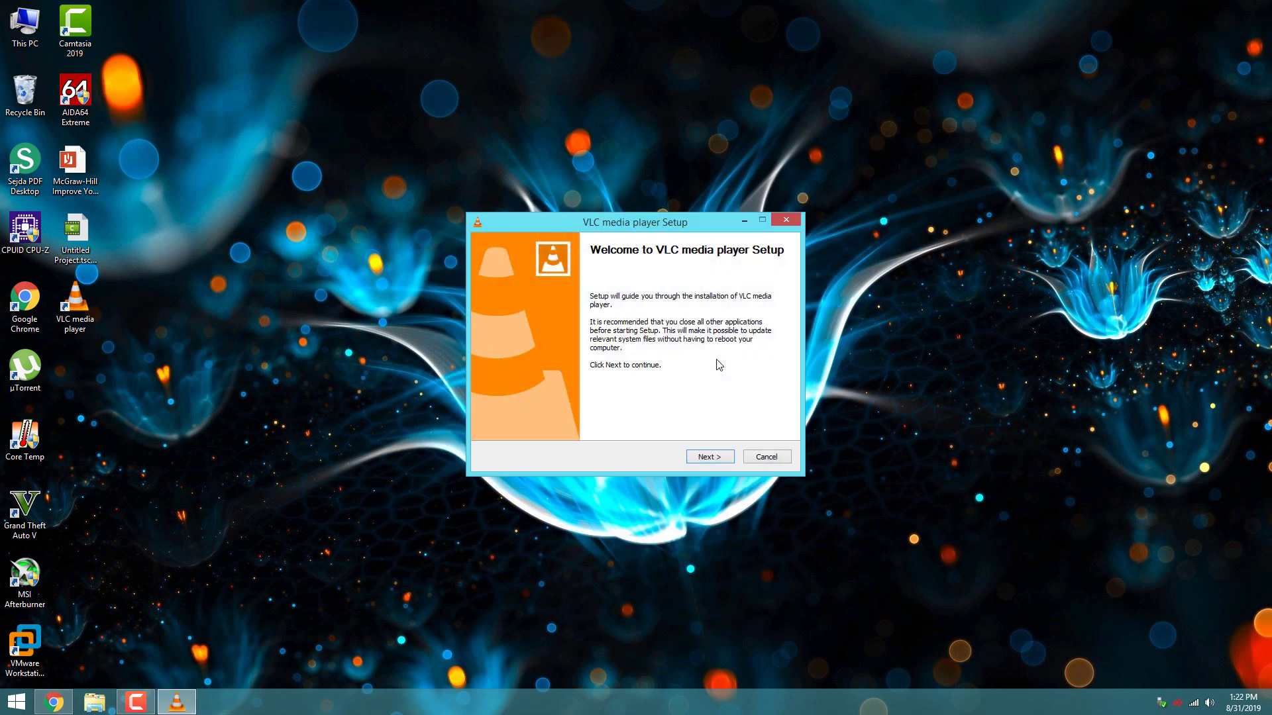
left_click(718, 464)
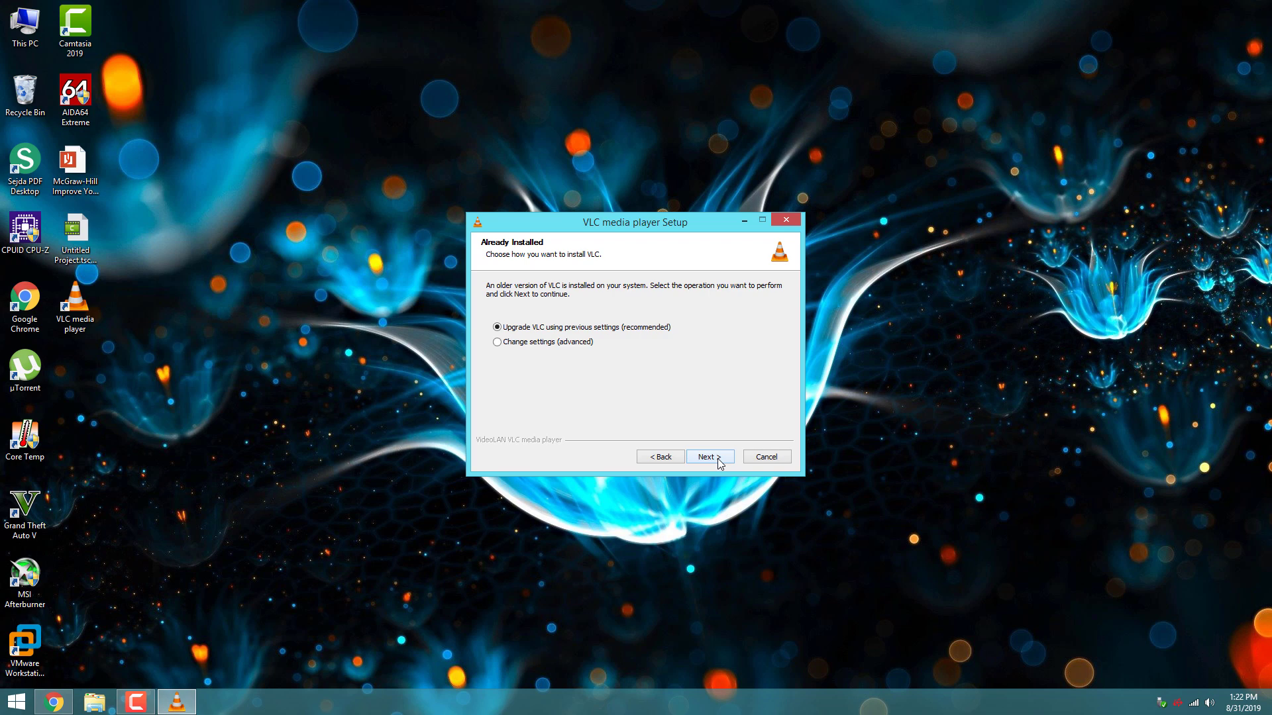
left_click(708, 457)
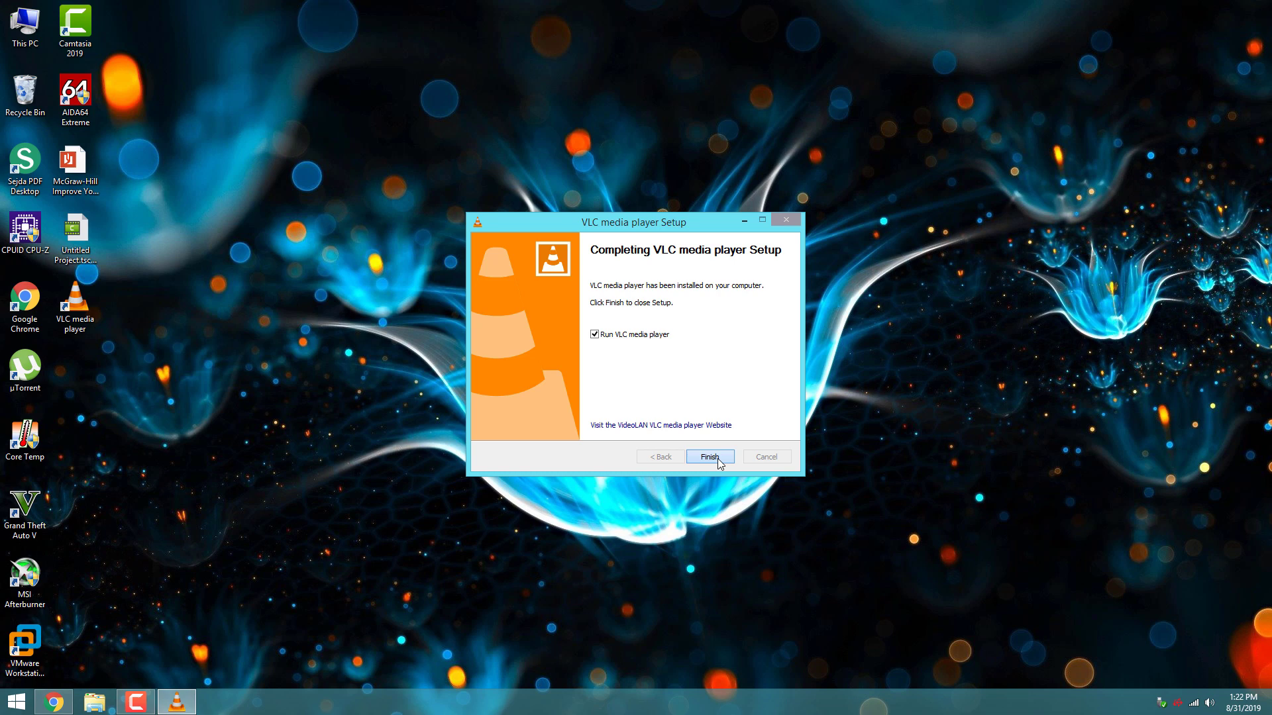
left_click(710, 457)
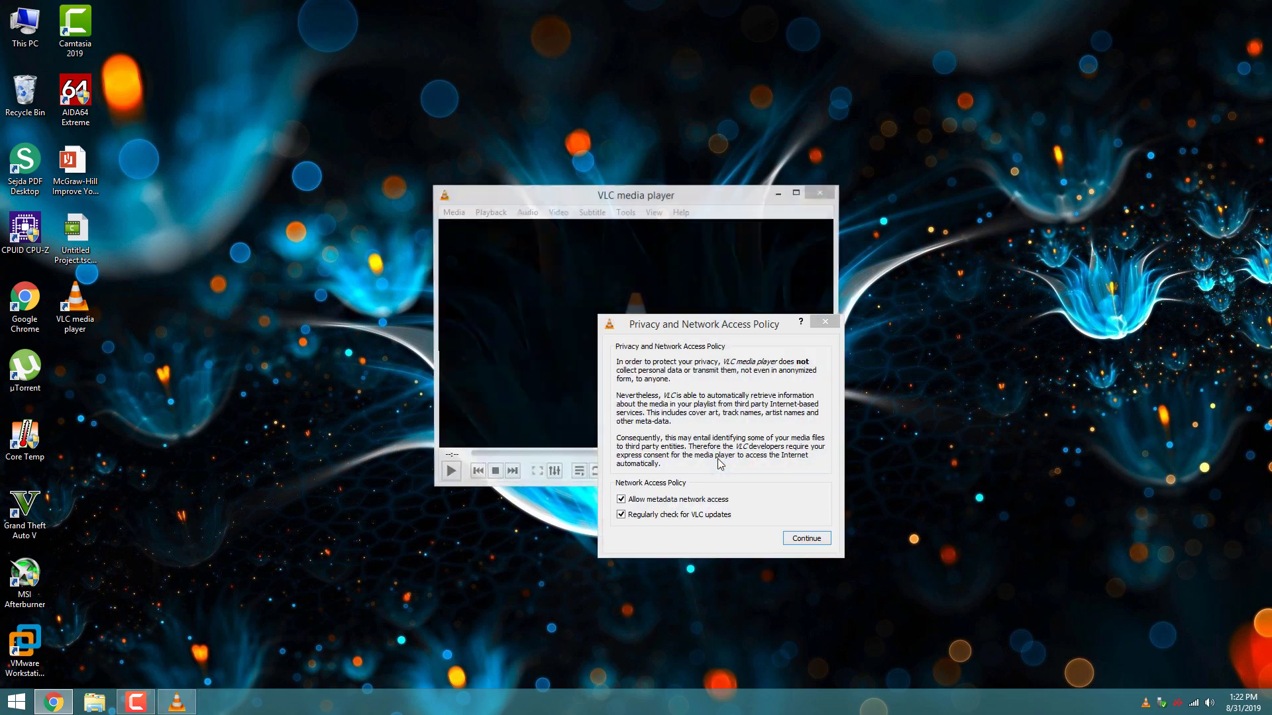
Close the privacy notice and rerun Check for Updates, which reports 'You have the latest version'
left_click(821, 322)
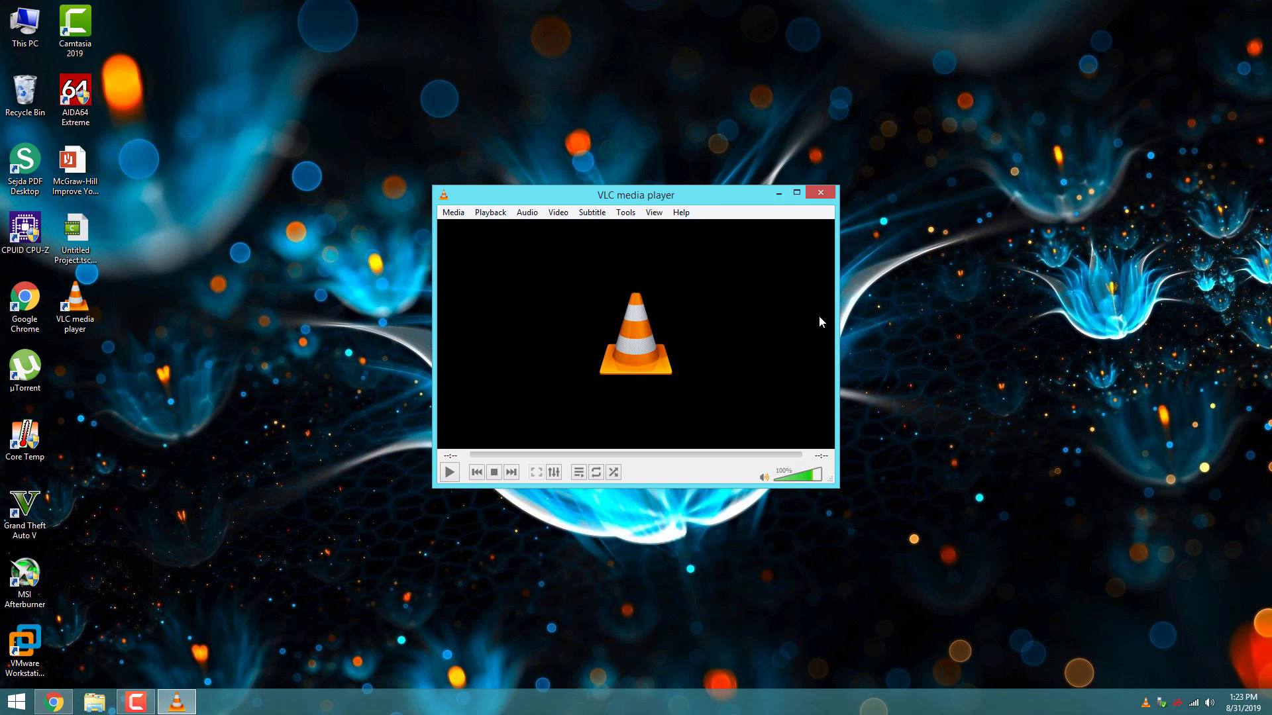
left_click(687, 220)
left_click(689, 239)
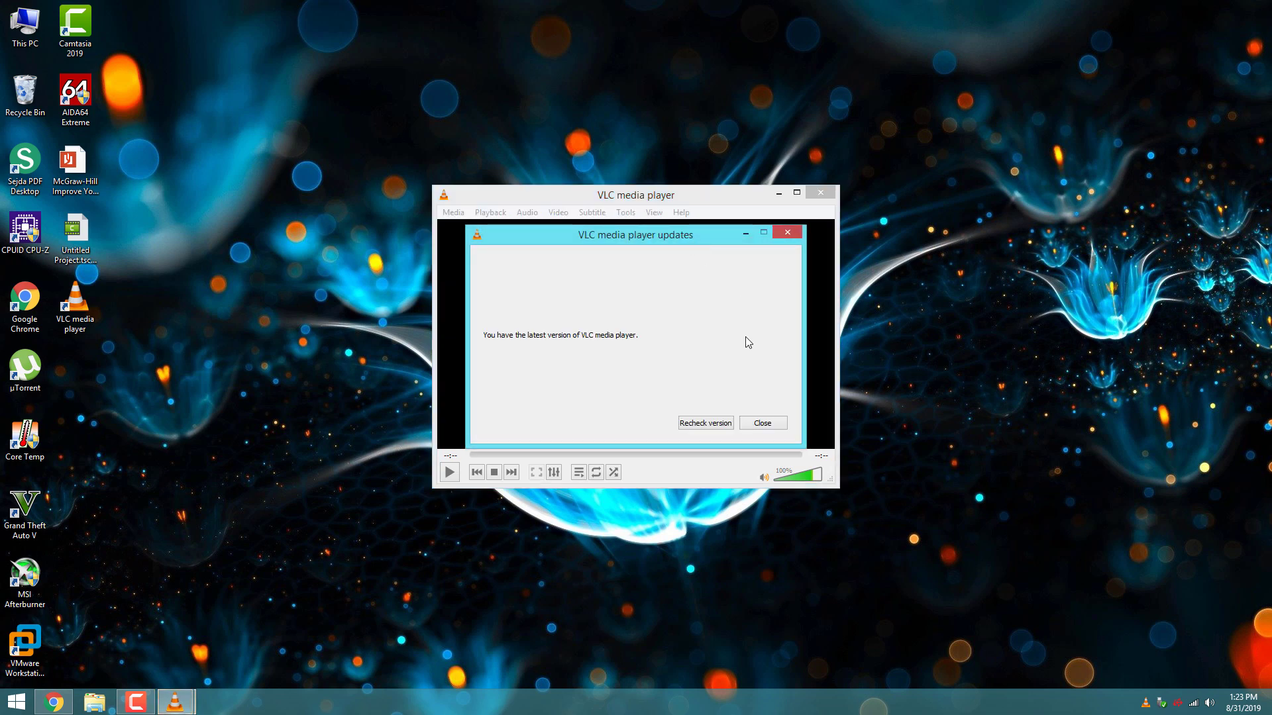